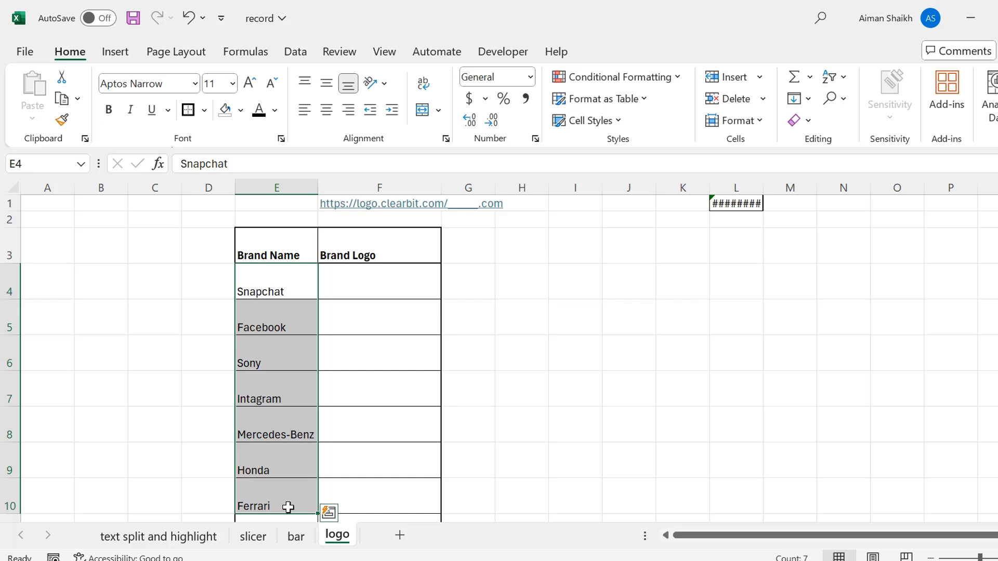
# Draw an oval shape with no outline inside cell F5 beside Facebook.
pyautogui.click(354, 285)
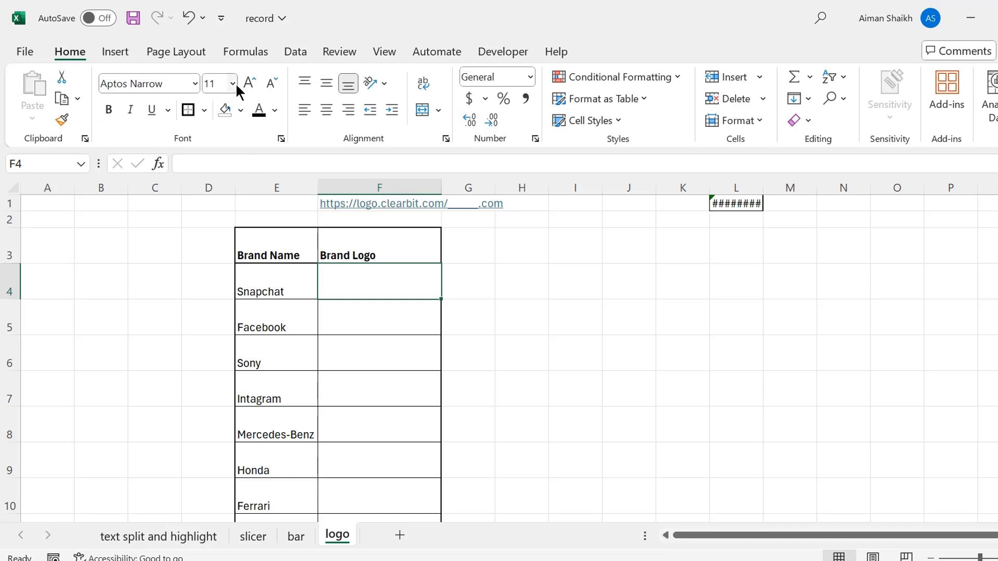
pyautogui.click(335, 323)
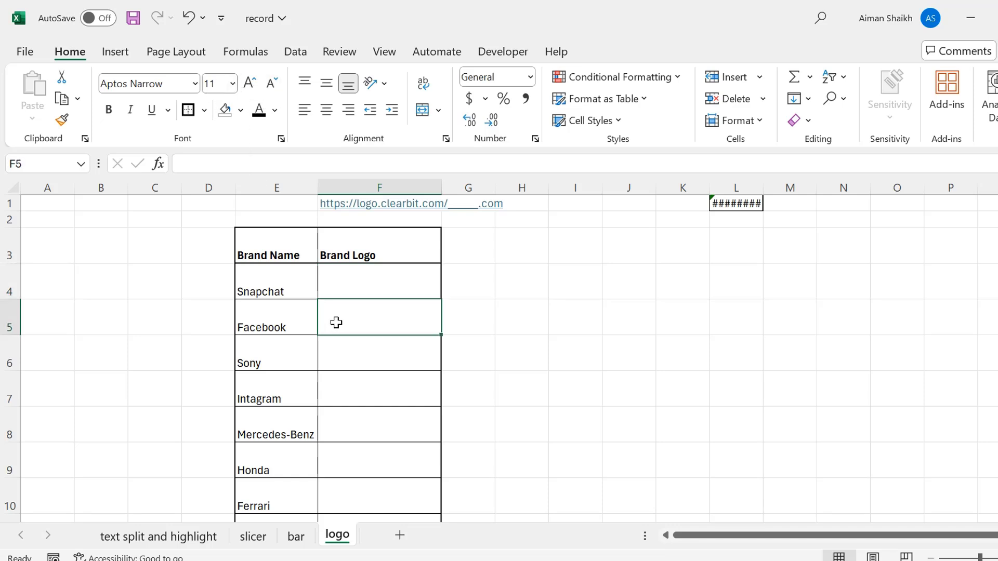
pyautogui.click(126, 54)
pyautogui.click(208, 104)
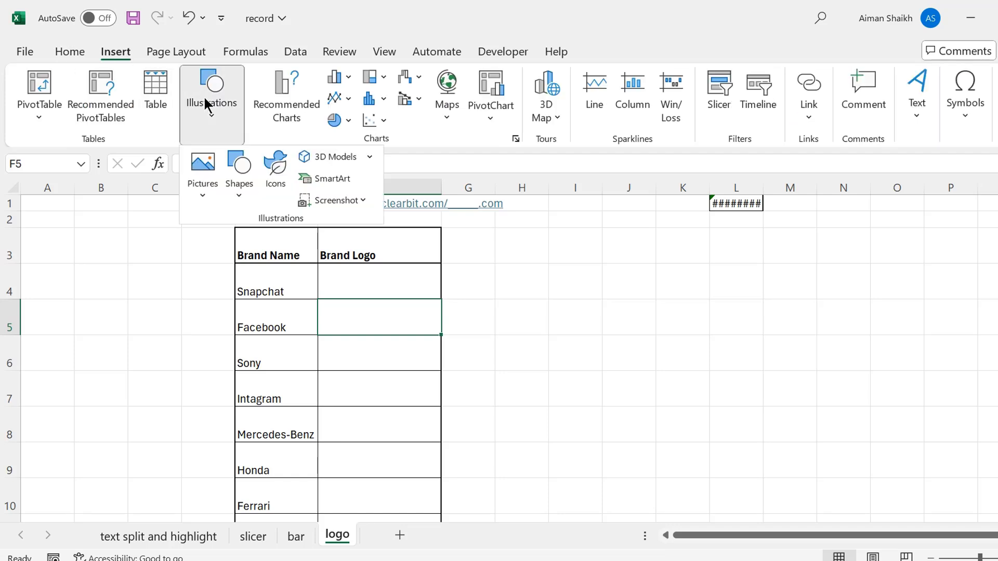
pyautogui.click(238, 166)
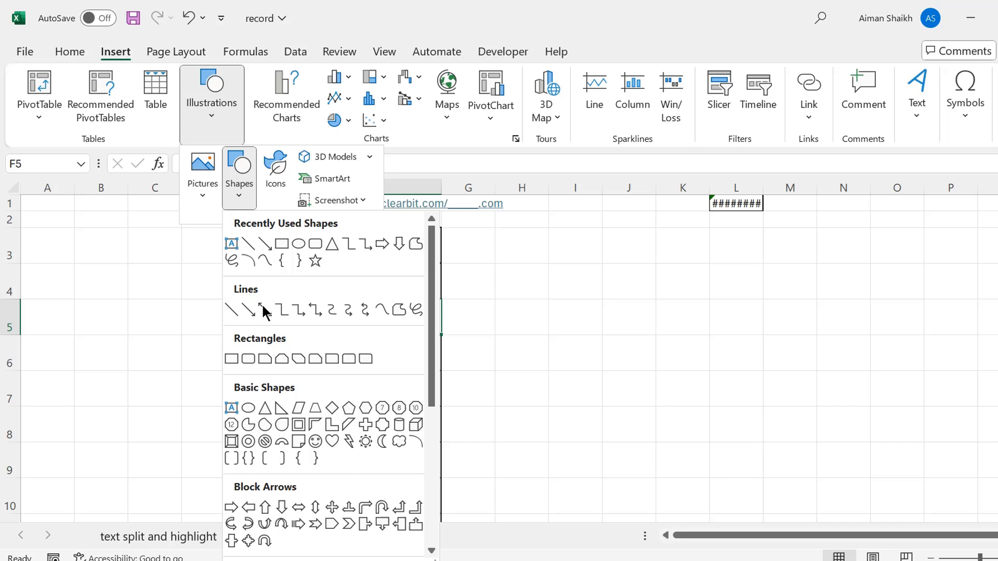
pyautogui.click(299, 245)
pyautogui.moveTo(346, 305); pyautogui.dragTo(386, 341)
pyautogui.click(433, 77)
pyautogui.click(470, 105)
pyautogui.click(443, 308)
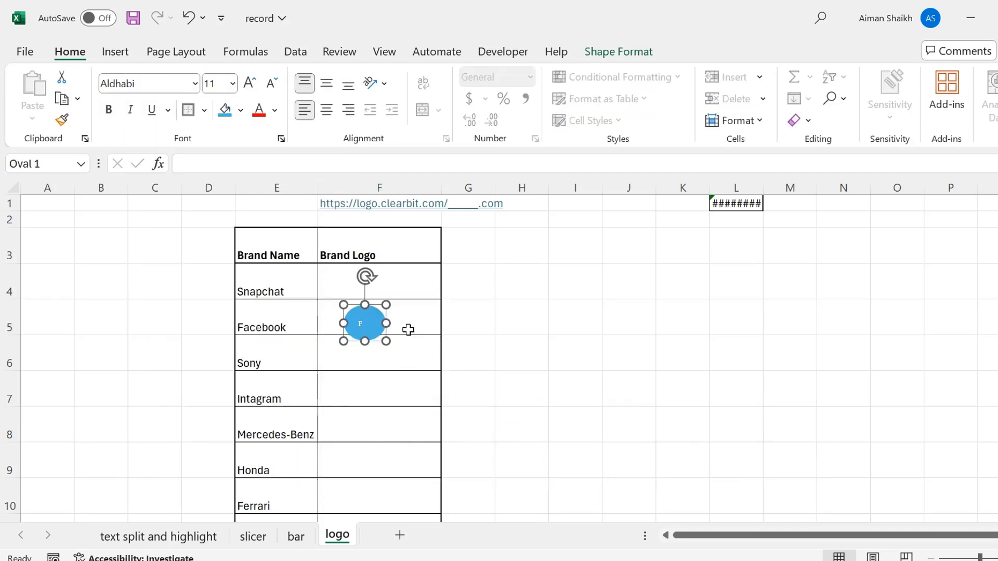
# Delete the placeholder oval, then start an =IMAGE(CONCAT( formula in F4 and abandon it.
pyautogui.write('F')
pyautogui.press('Delete')
pyautogui.click(358, 280)
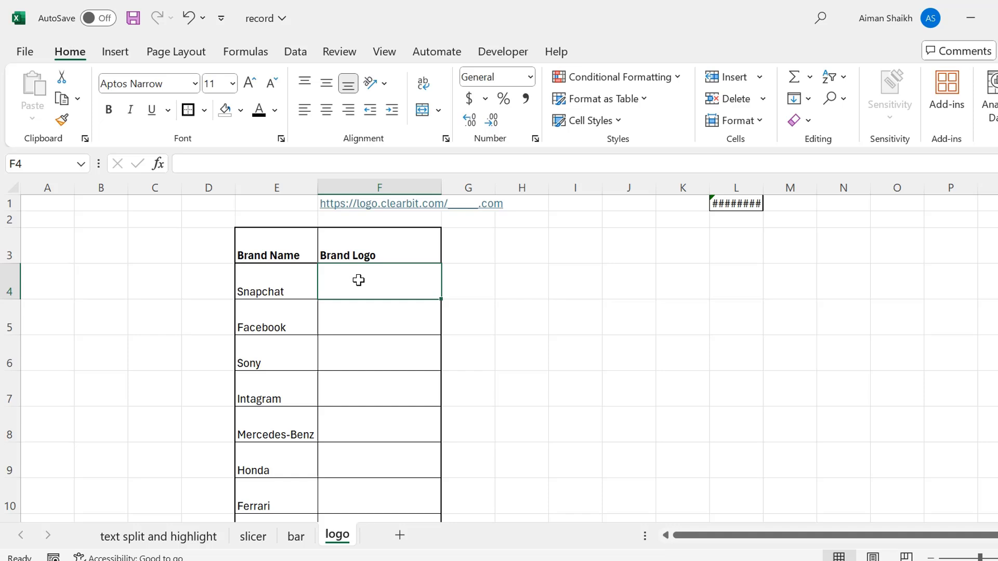
pyautogui.write('=im')
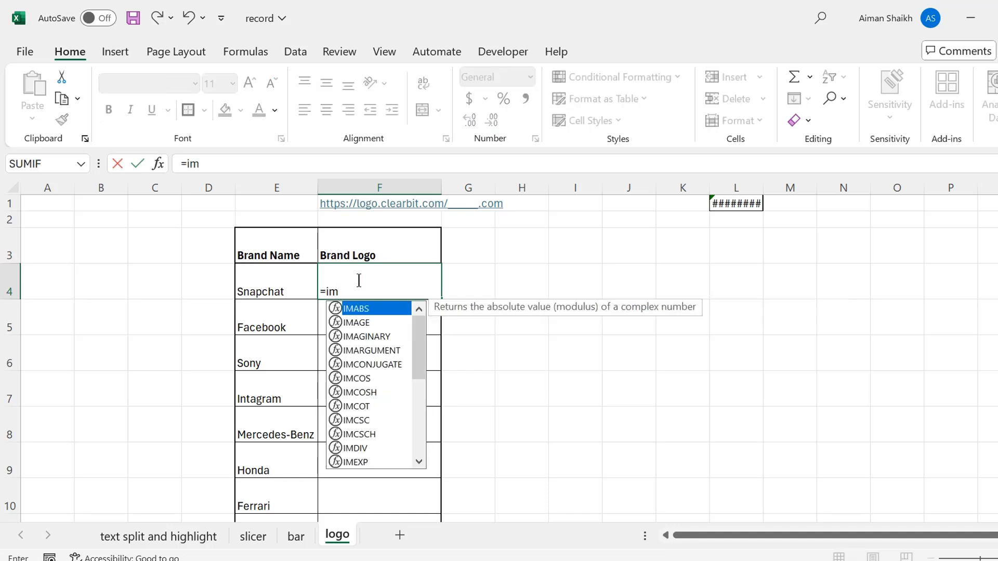
pyautogui.write('a')
pyautogui.press('Down')
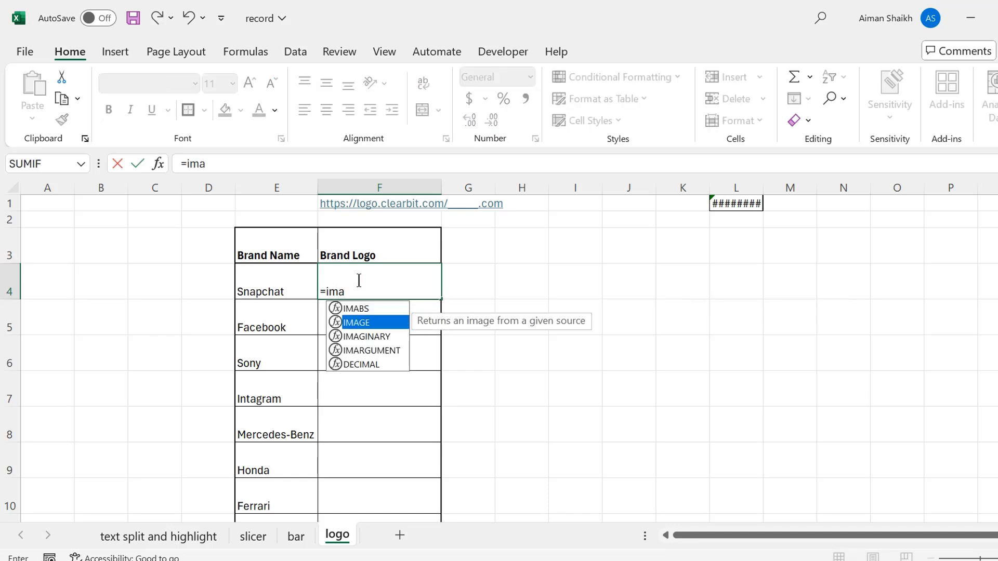
pyautogui.press('Tab')
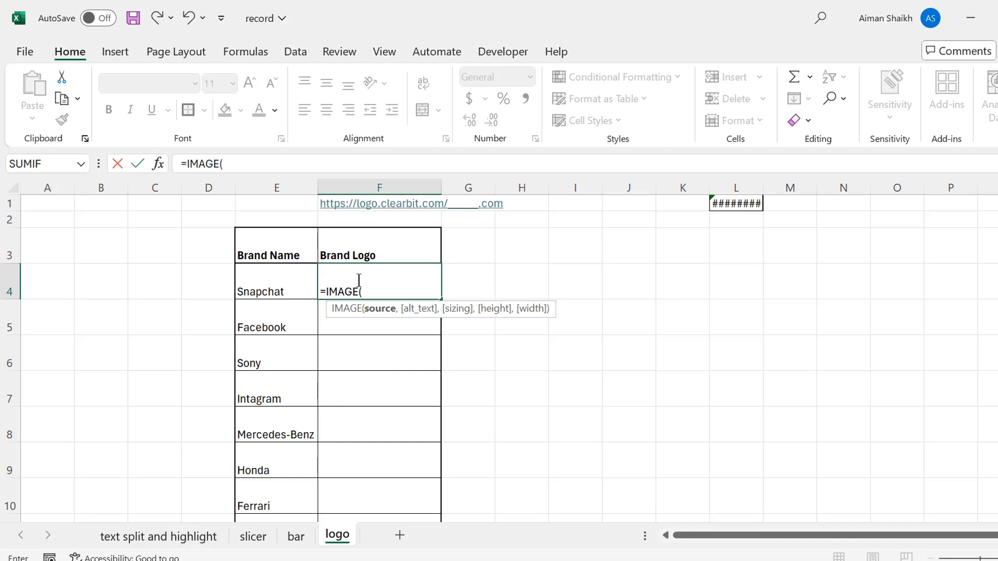
pyautogui.write('con')
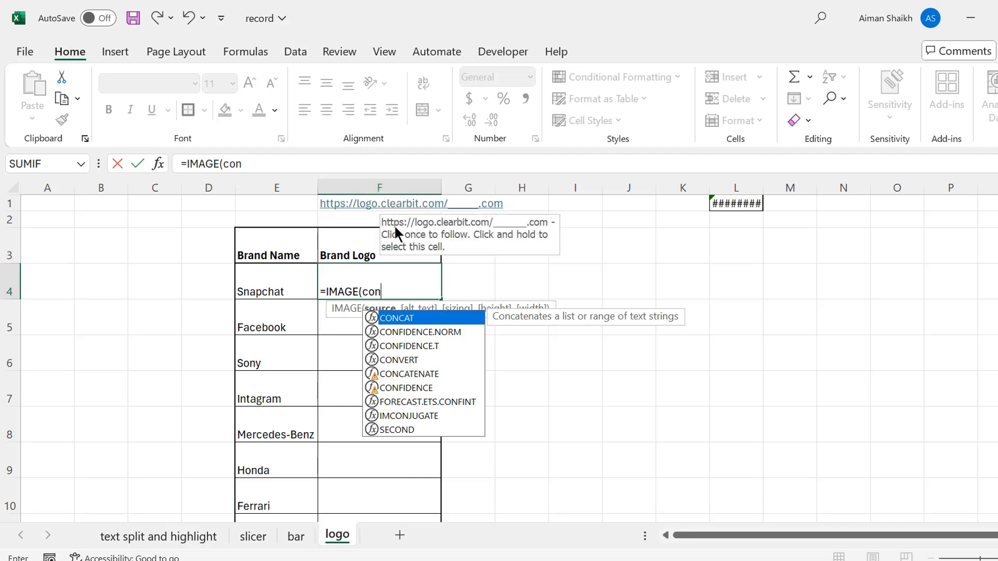
pyautogui.press('Tab')
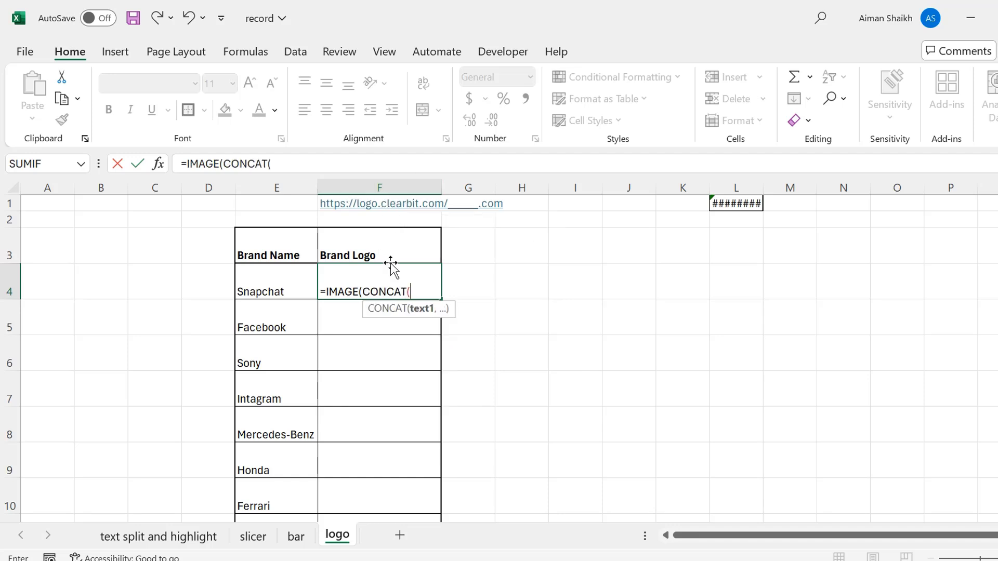
pyautogui.press('Escape')
# Select the clearbit logo URL text in cell F1, then return to cell F4.
pyautogui.click(327, 203)
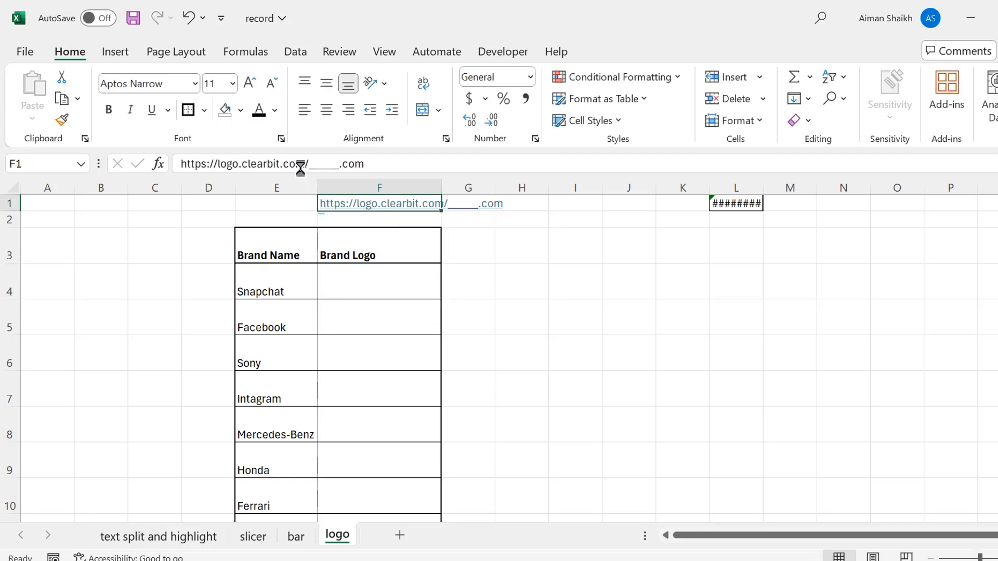
pyautogui.moveTo(373, 164); pyautogui.dragTo(163, 178)
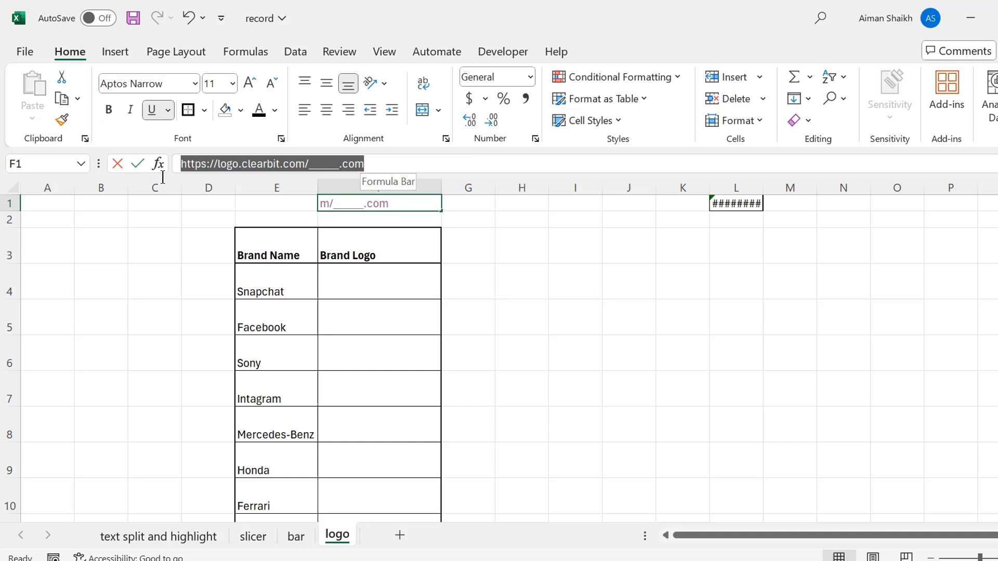
pyautogui.click(376, 284)
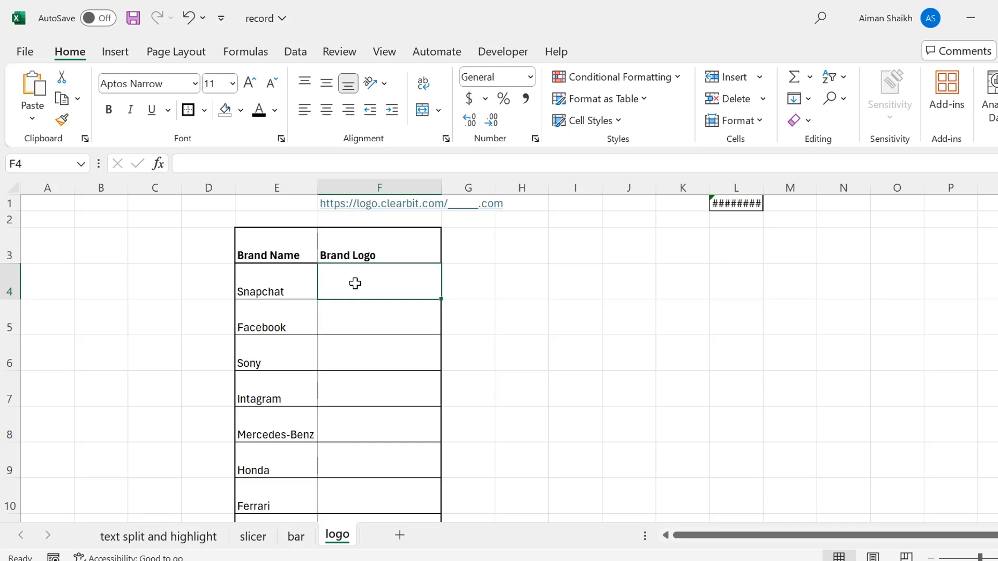
# Enter =IMAGE(CONCAT( in F4 with the pasted clearbit URL, keeping web content disabled and removing the underscores.
pyautogui.write('=im')
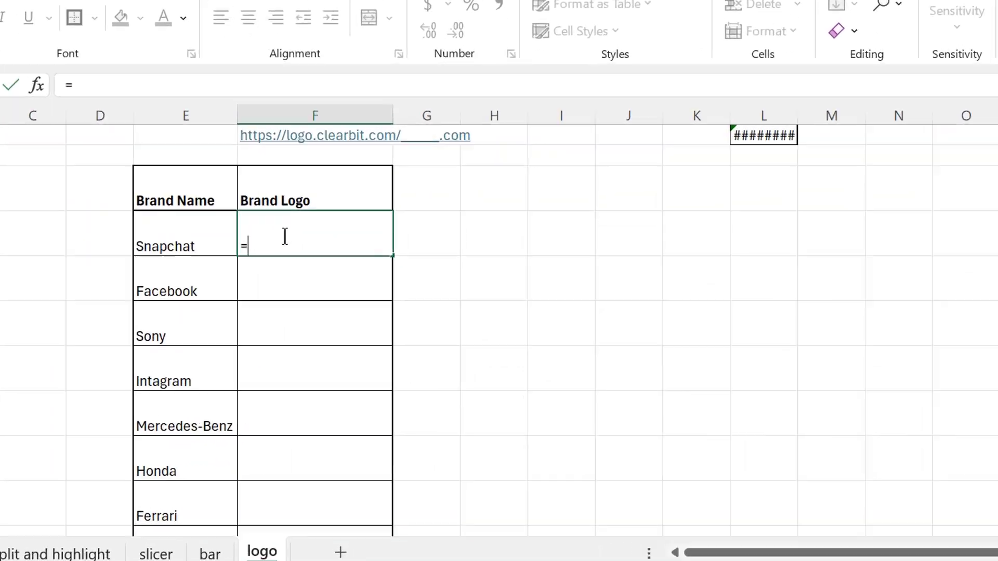
pyautogui.write('age')
pyautogui.press('Tab')
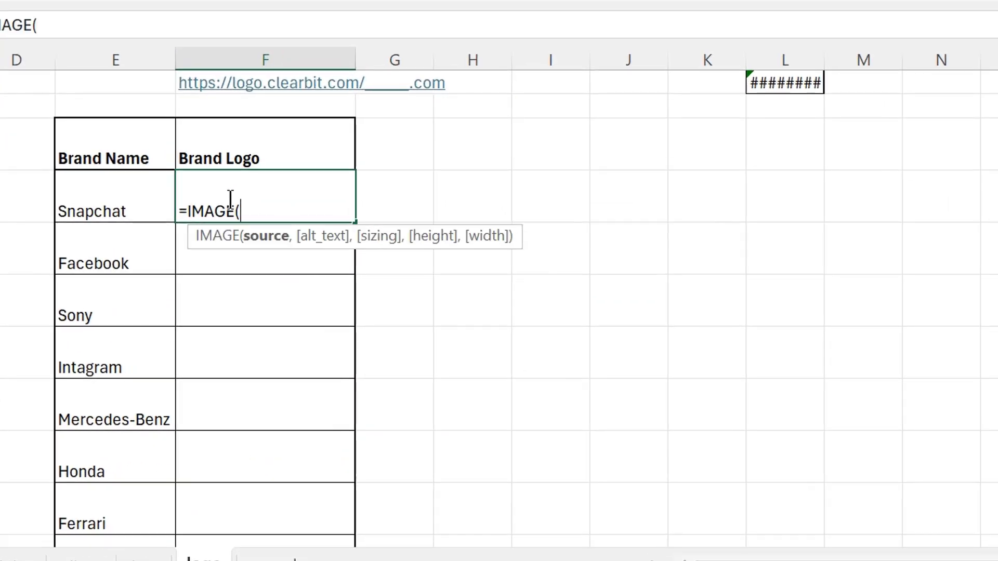
pyautogui.write('con')
pyautogui.press('Tab')
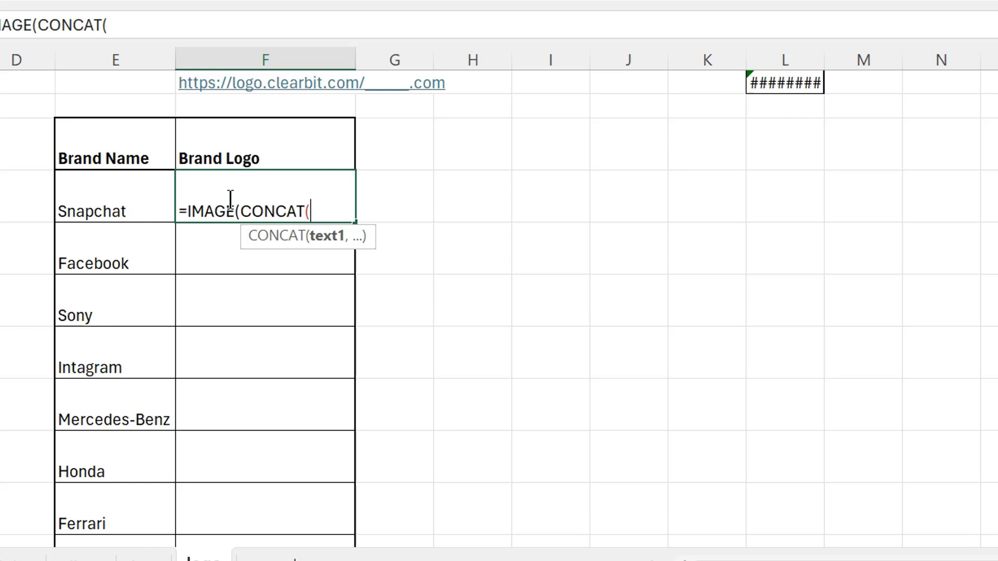
pyautogui.write('https://logo.clearbit.com/______.com')
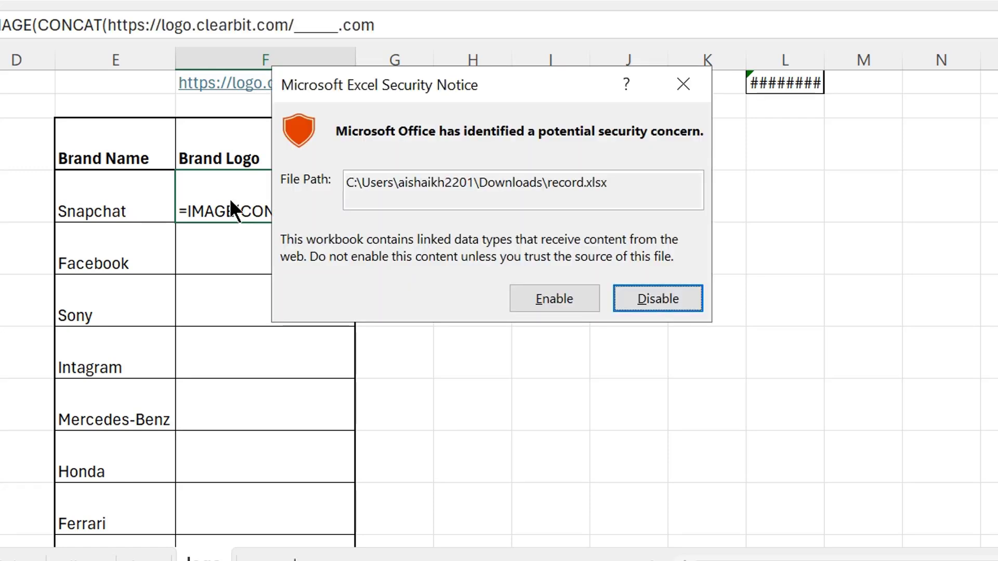
pyautogui.click(635, 304)
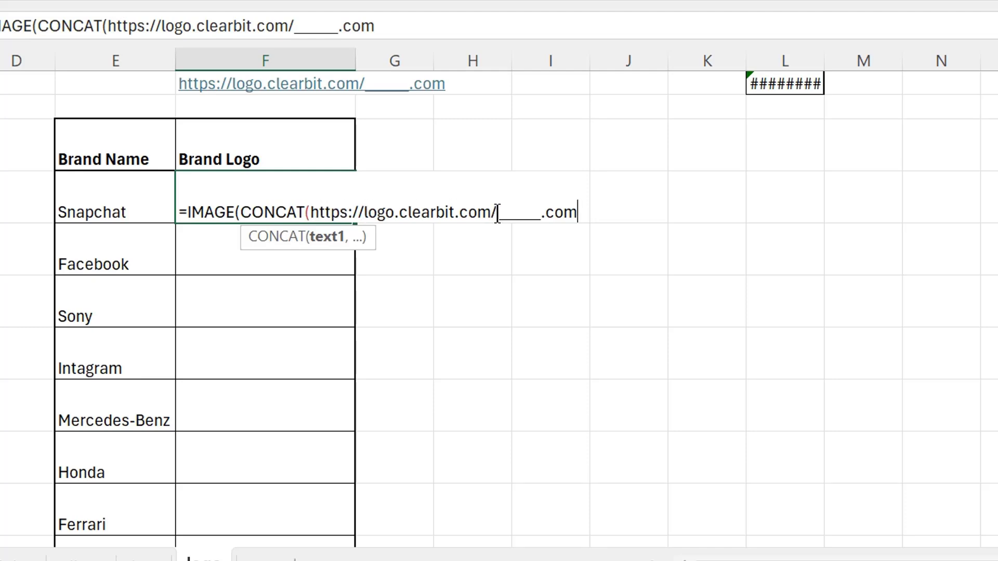
pyautogui.moveTo(497, 213); pyautogui.dragTo(541, 213)
pyautogui.press('BackSpace')
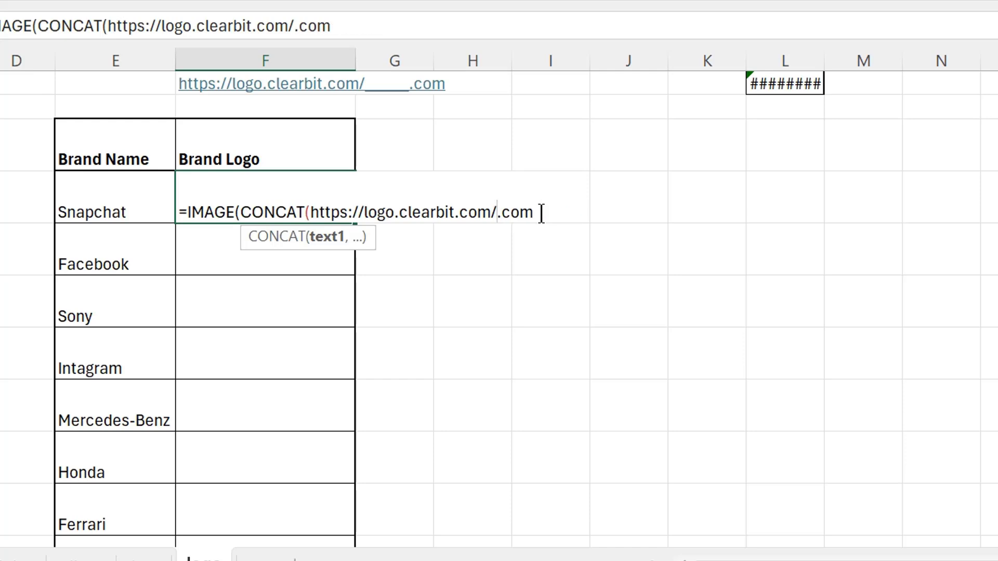
# Add the E4 brand-name argument and closing parentheses to F4's formula, dismissing the formula error.
pyautogui.write(',"')
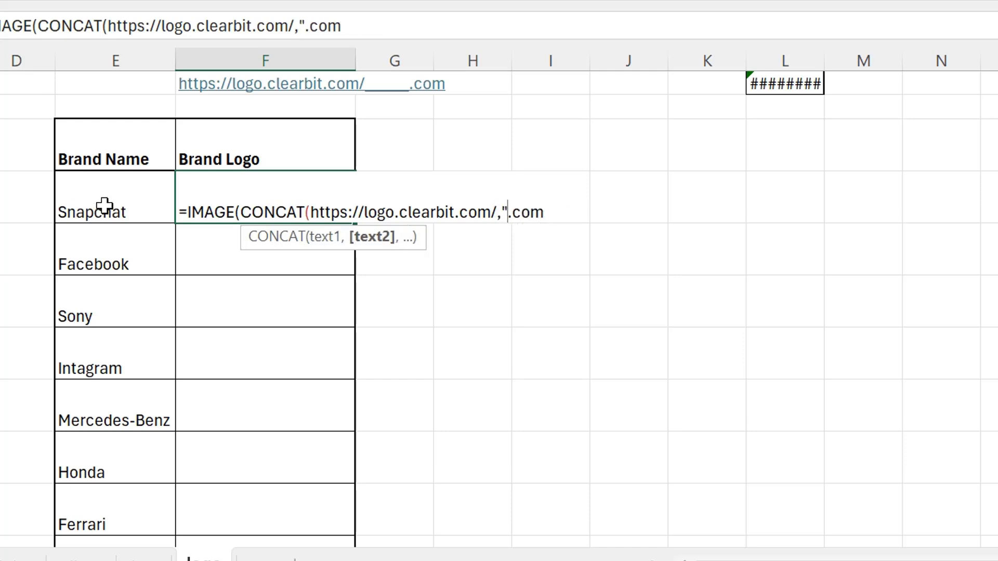
pyautogui.click(104, 206)
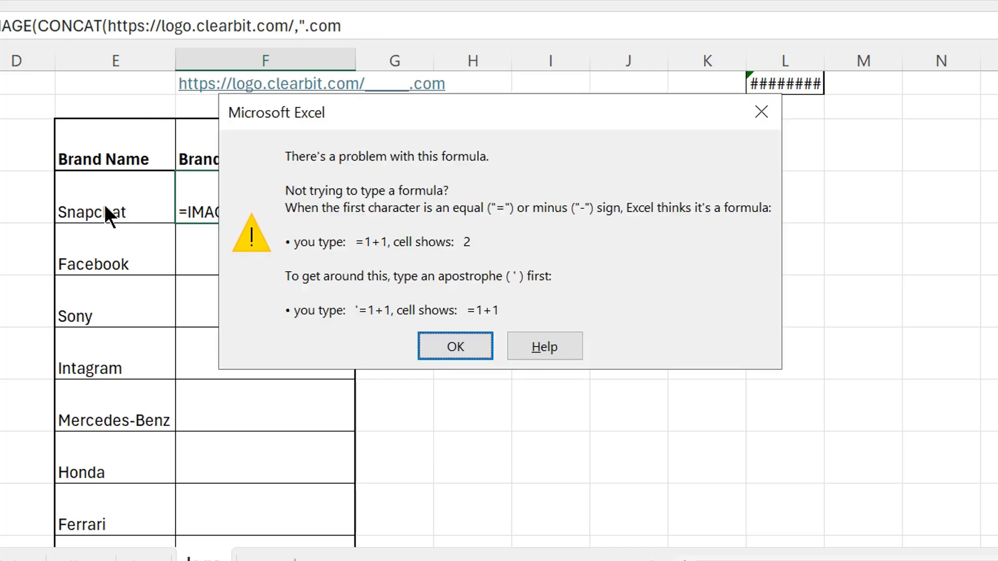
pyautogui.click(455, 342)
pyautogui.click(129, 223)
pyautogui.write(',')
pyautogui.click(574, 212)
pyautogui.write('"')
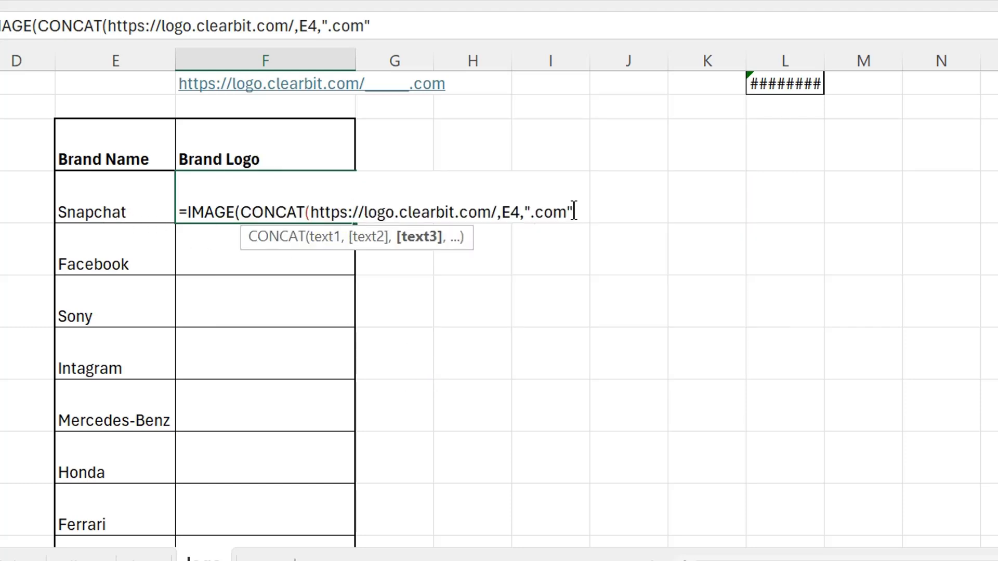
pyautogui.write('))')
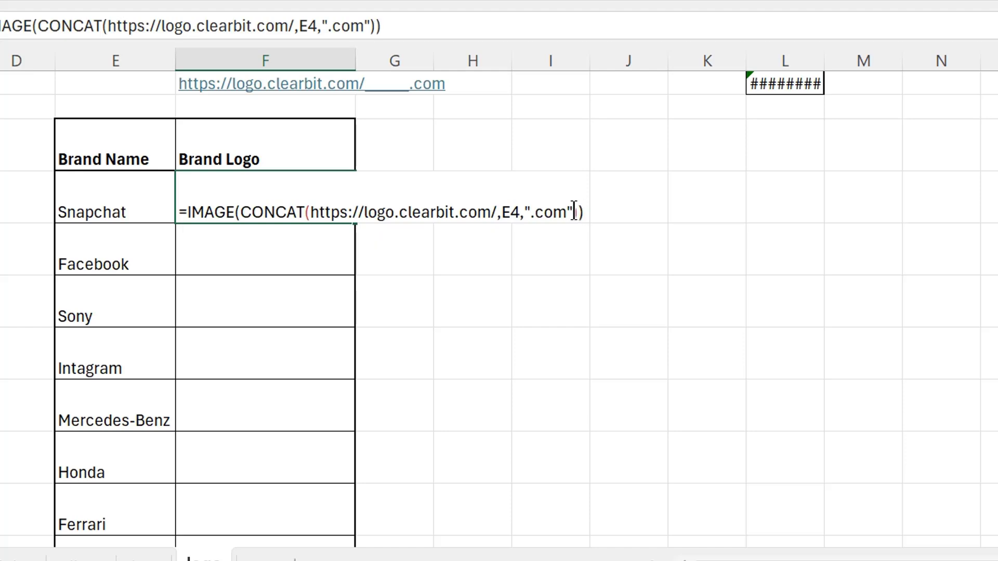
# Quote the clearbit URL, verify the ".com" argument, and commit the Snapchat logo formula.
pyautogui.click(497, 212)
pyautogui.write('"')
pyautogui.click(310, 212)
pyautogui.write('"')
pyautogui.click(234, 212)
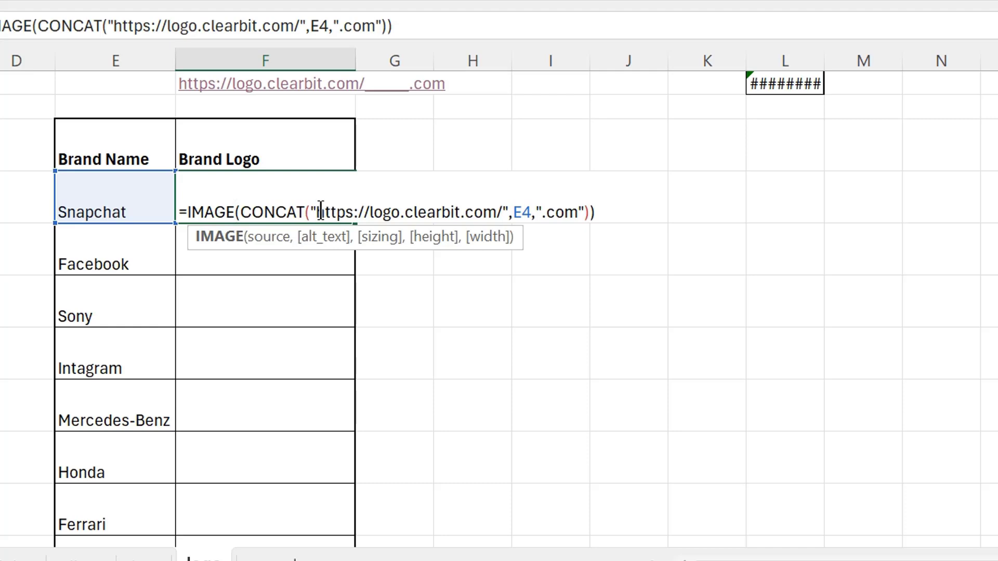
pyautogui.moveTo(318, 212); pyautogui.dragTo(530, 213)
pyautogui.click(517, 213)
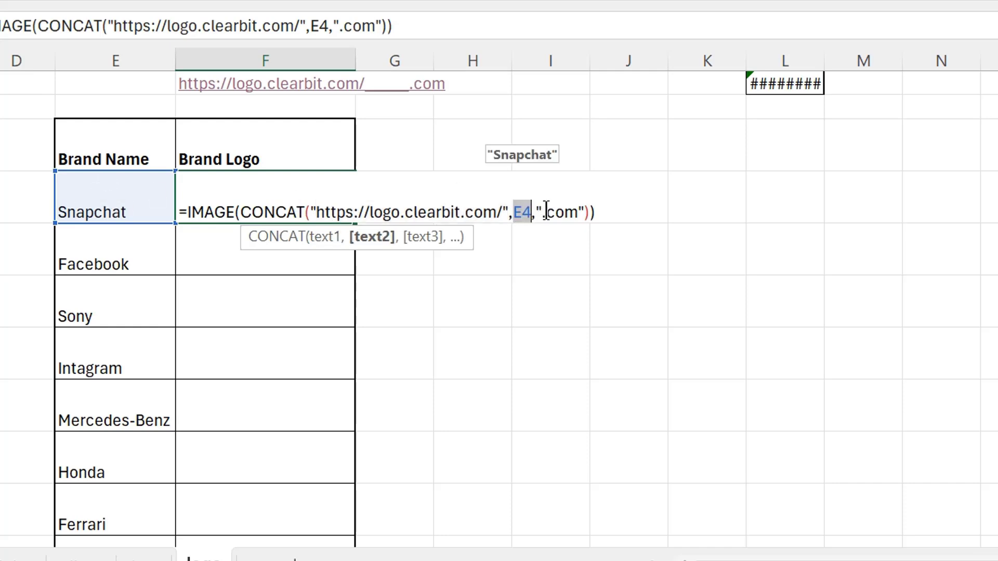
pyautogui.click(562, 212)
pyautogui.doubleClick(562, 212)
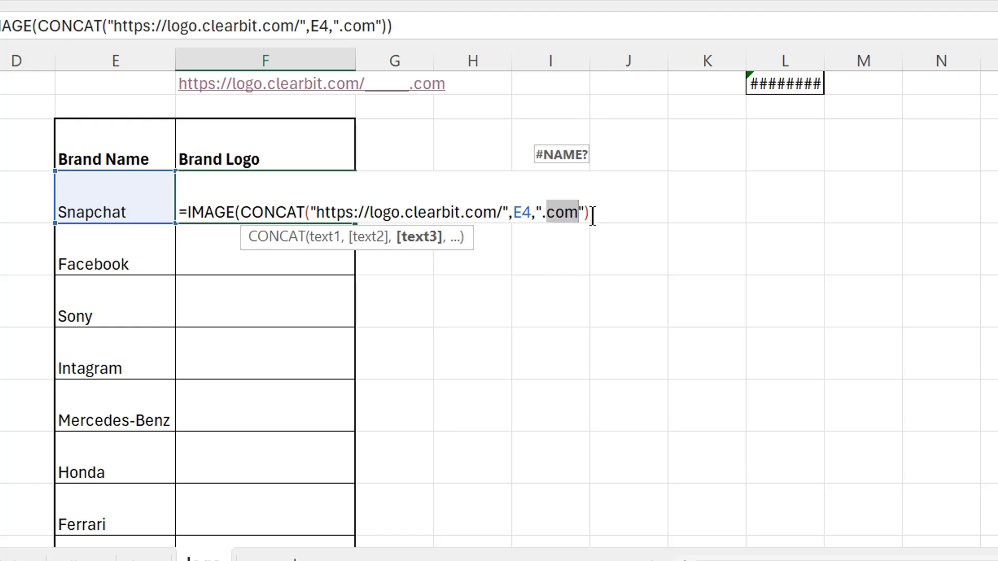
pyautogui.press('Return')
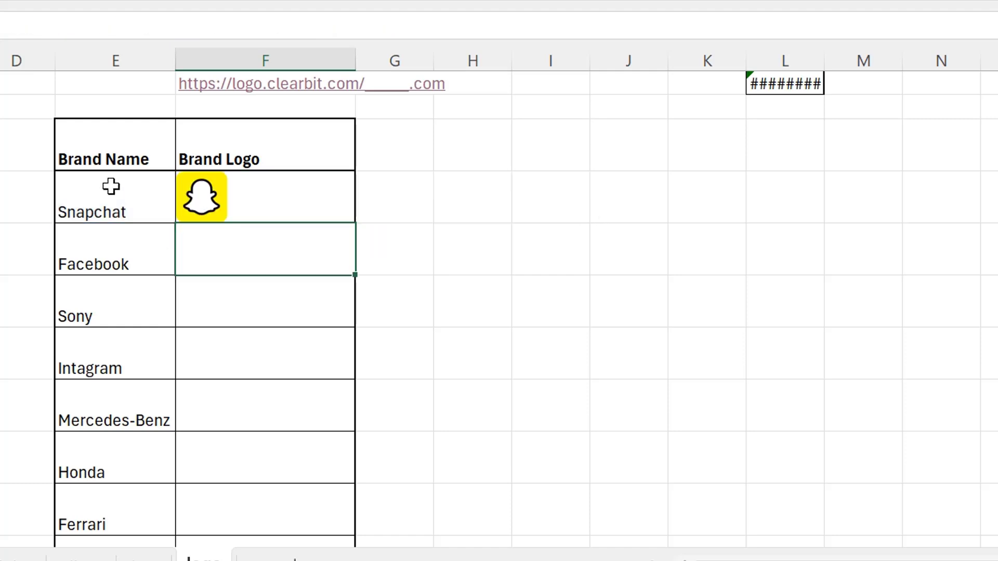
# Copy F4's logo formula into F5 so the Facebook logo appears beside Facebook.
pyautogui.click(200, 193)
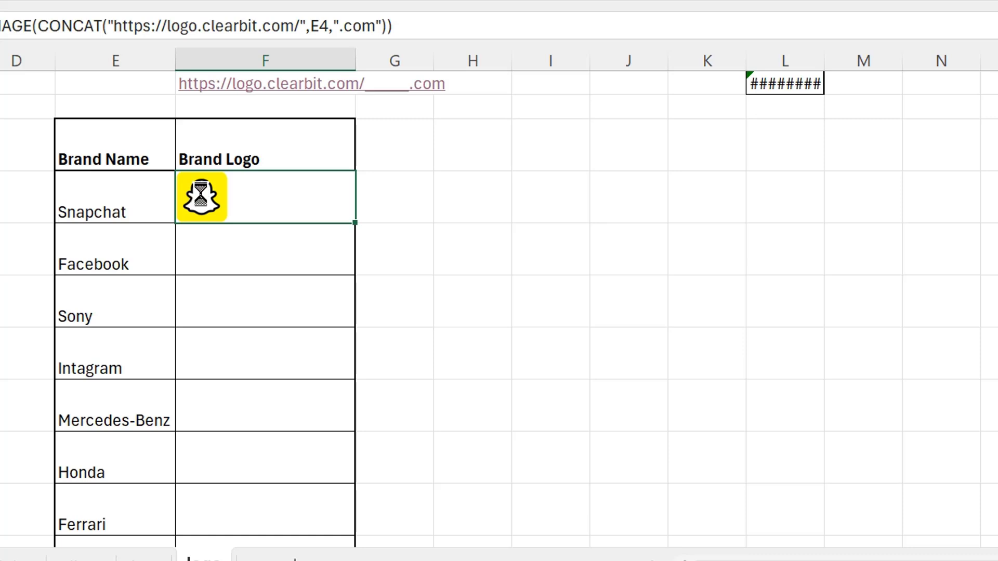
pyautogui.hotkey('ctrl', 'c')
pyautogui.press('Down')
pyautogui.hotkey('ctrl', 'v')
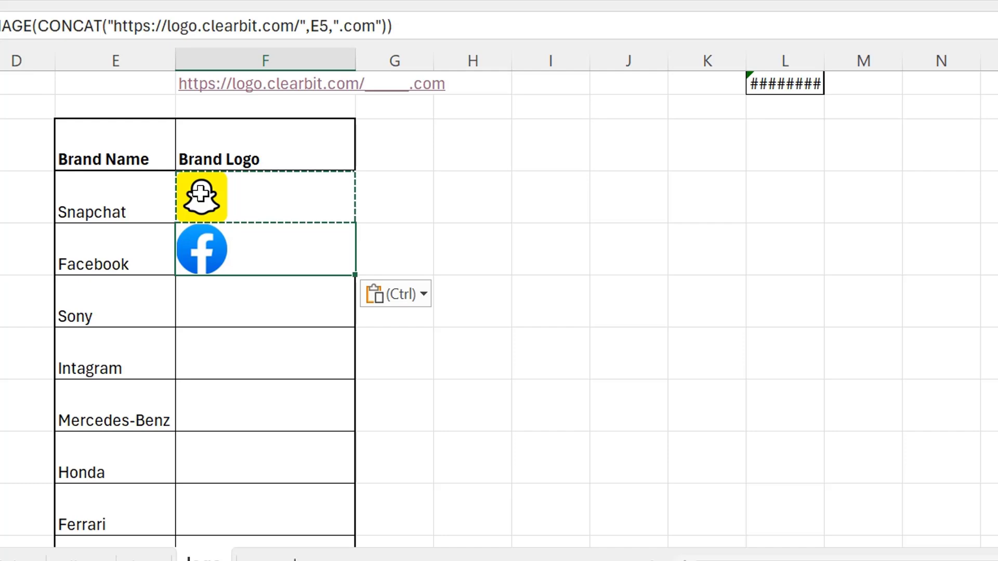
pyautogui.press('Down')
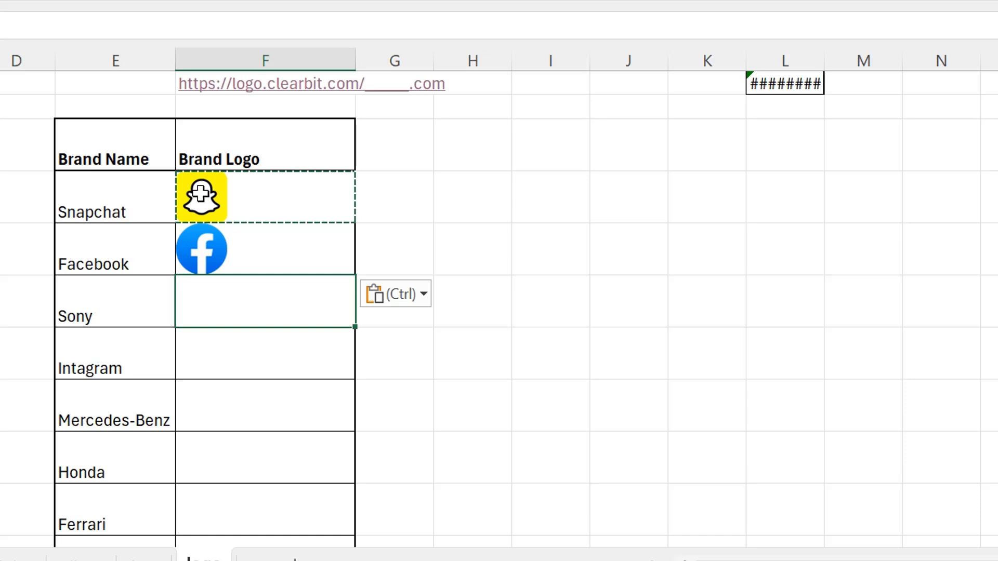
pyautogui.write('=image')
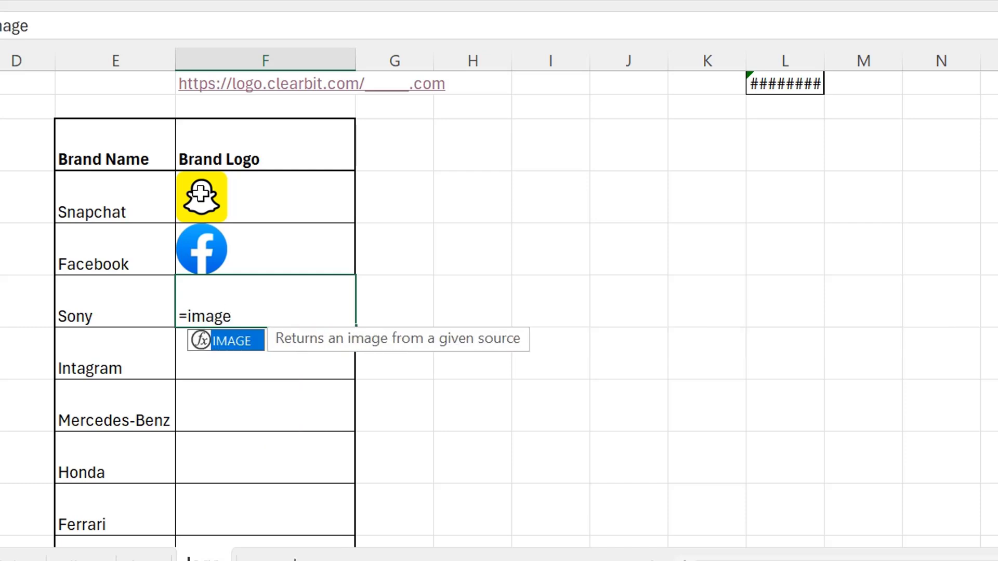
pyautogui.press('Tab')
pyautogui.write('con')
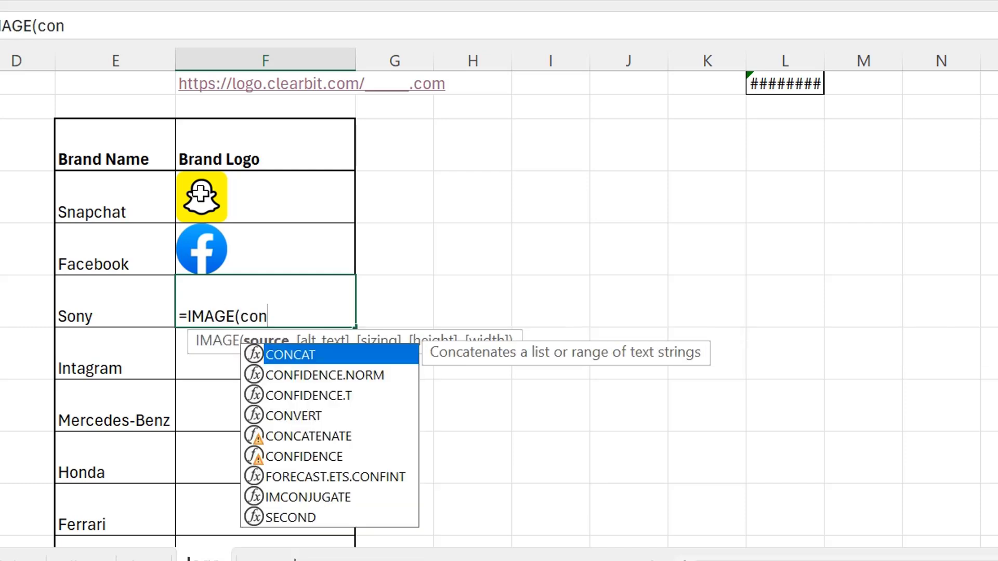
pyautogui.press('Tab')
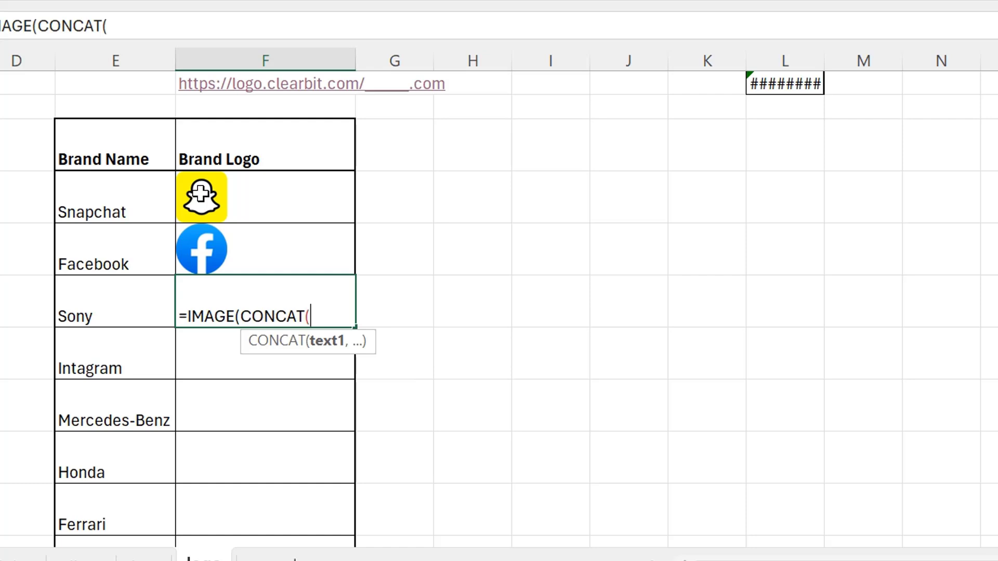
pyautogui.write('"https')
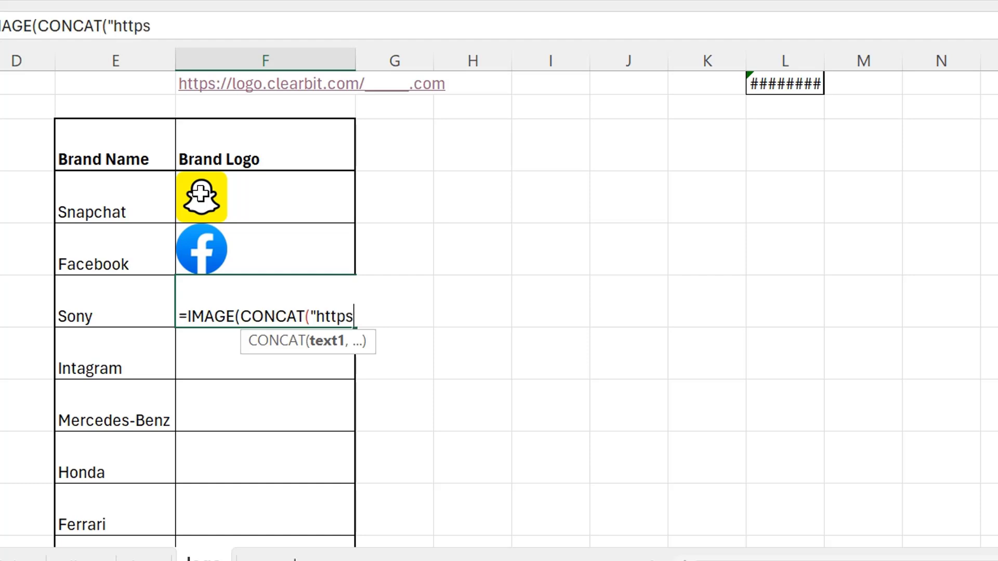
pyautogui.write('://logo.')
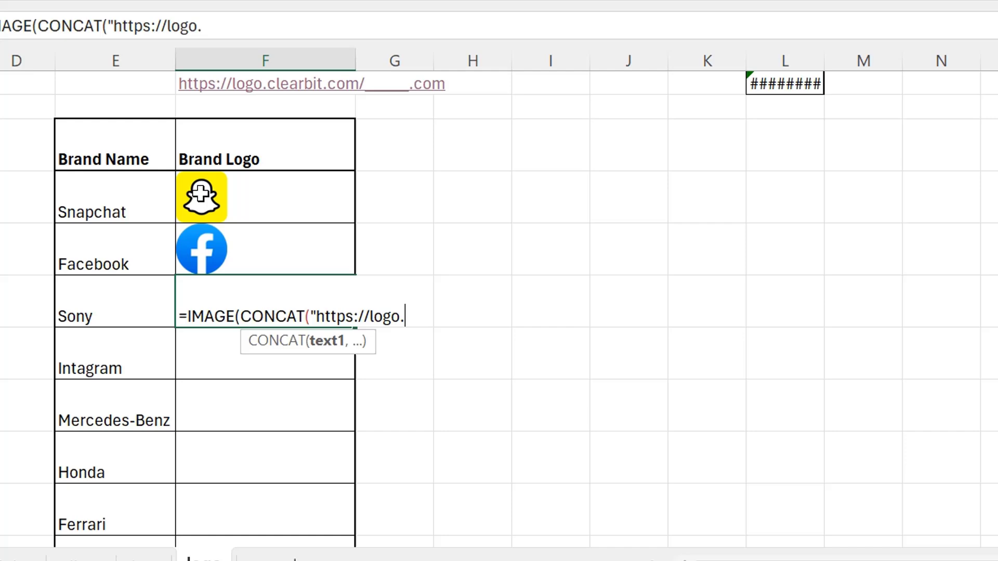
pyautogui.write('clear')
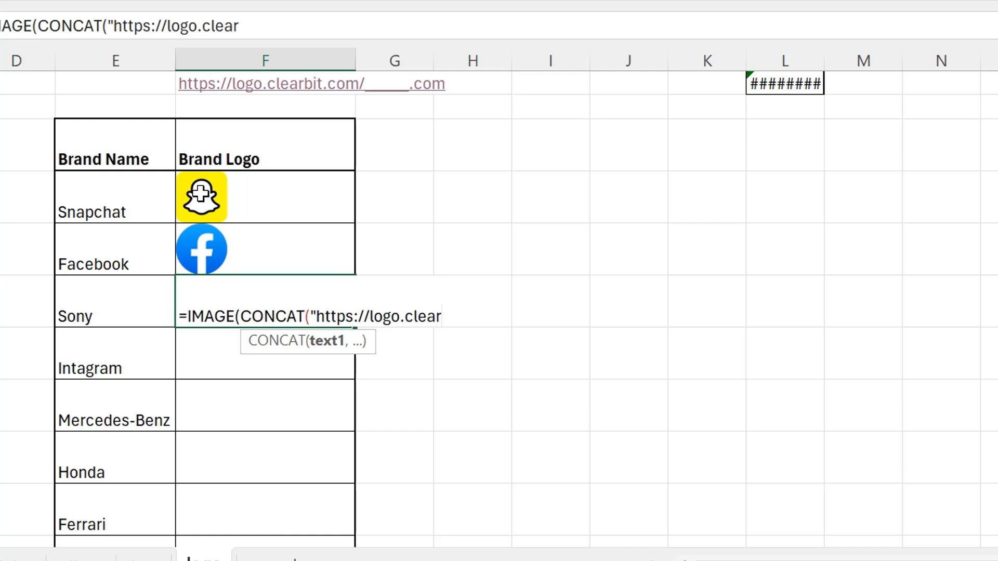
pyautogui.write('bit.com/')
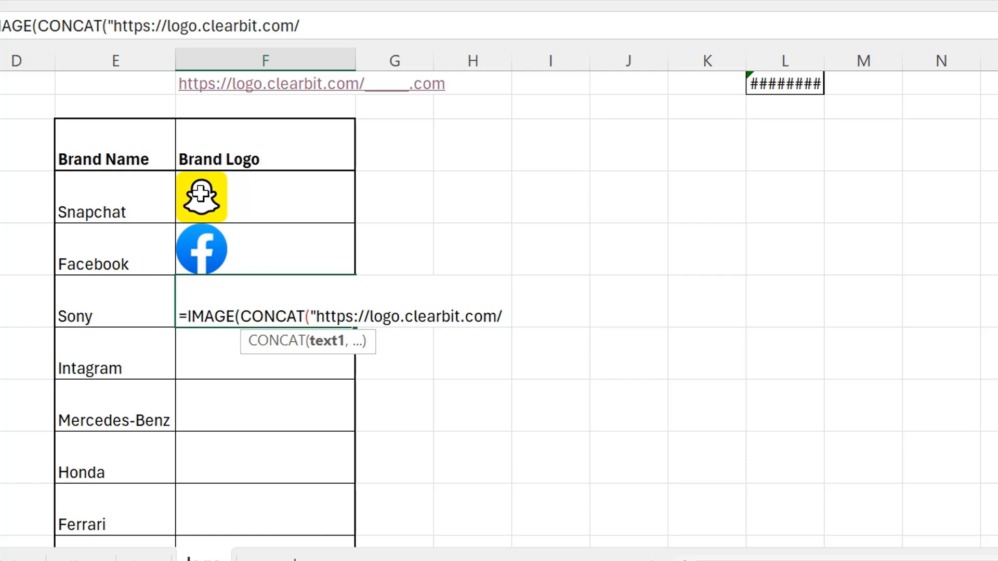
pyautogui.write('",')
pyautogui.click(125, 295)
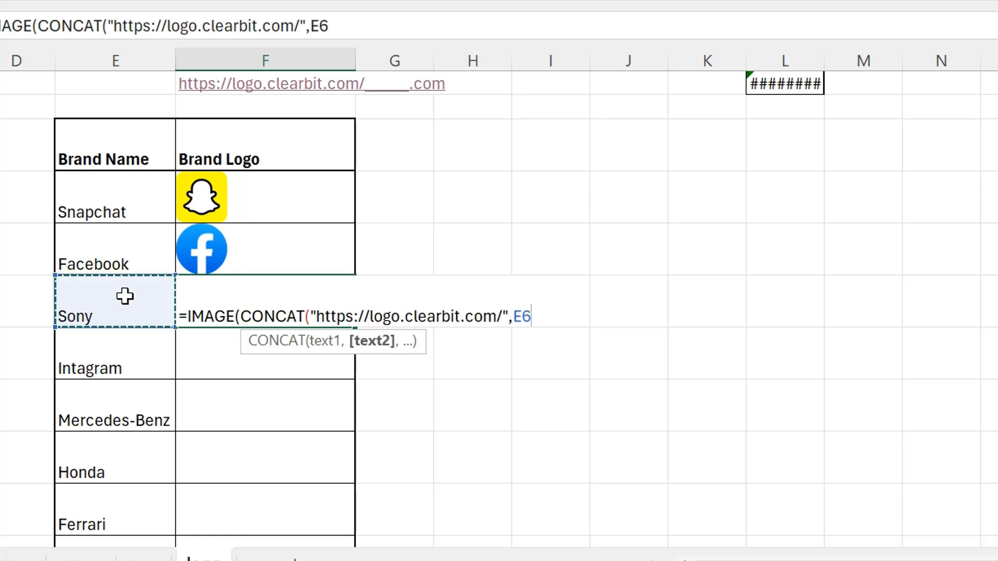
pyautogui.write(',')
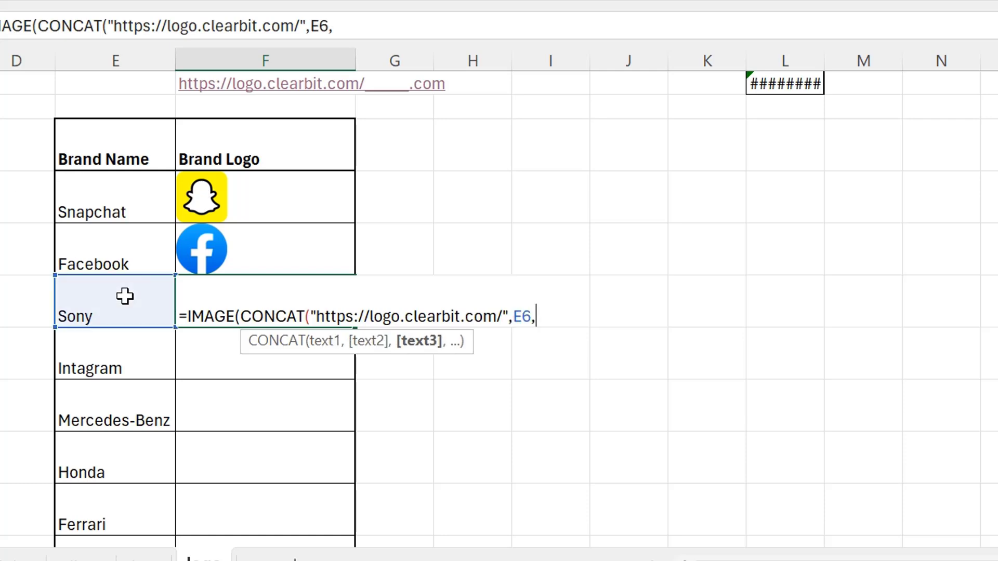
pyautogui.write('".com')
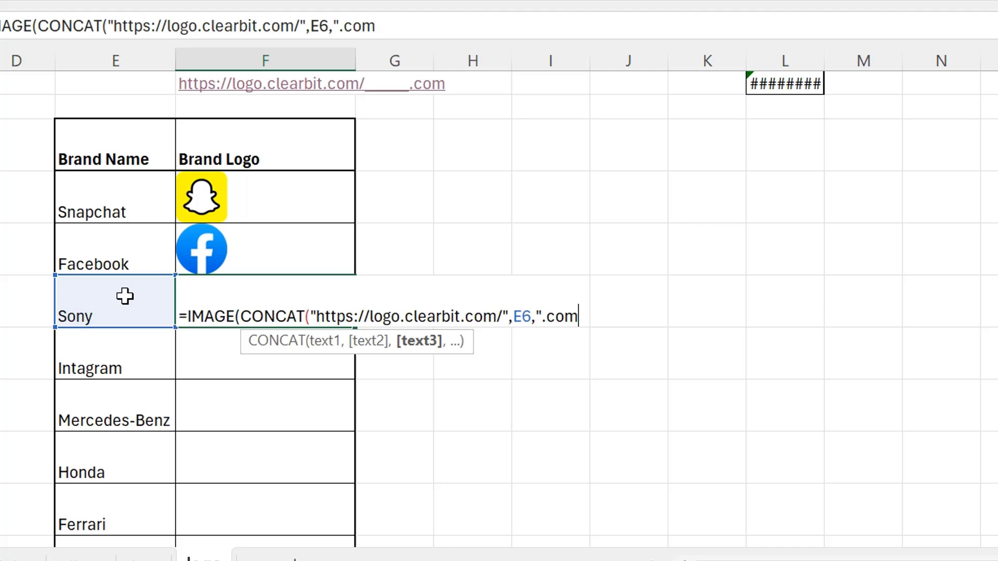
pyautogui.write('))')
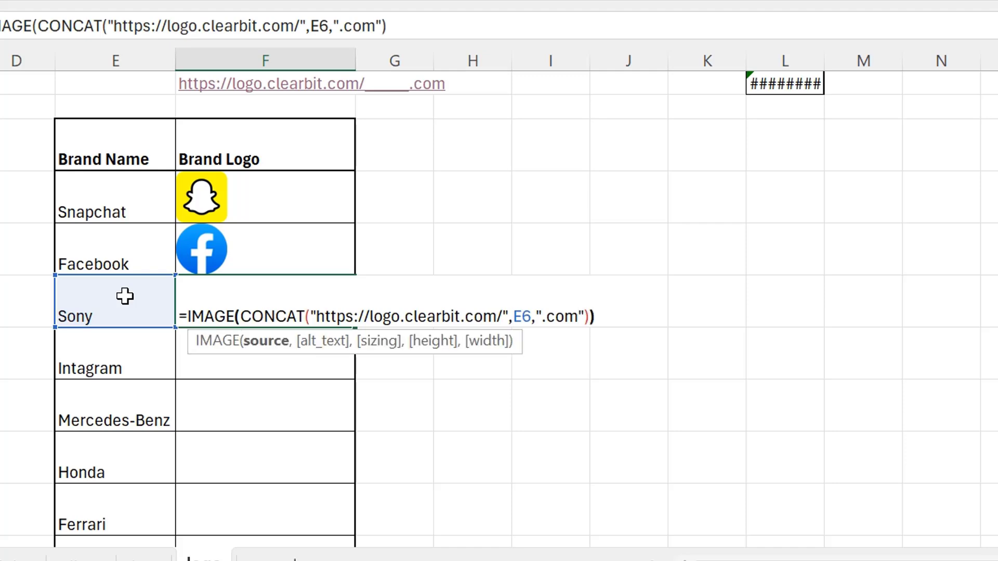
pyautogui.press('Return')
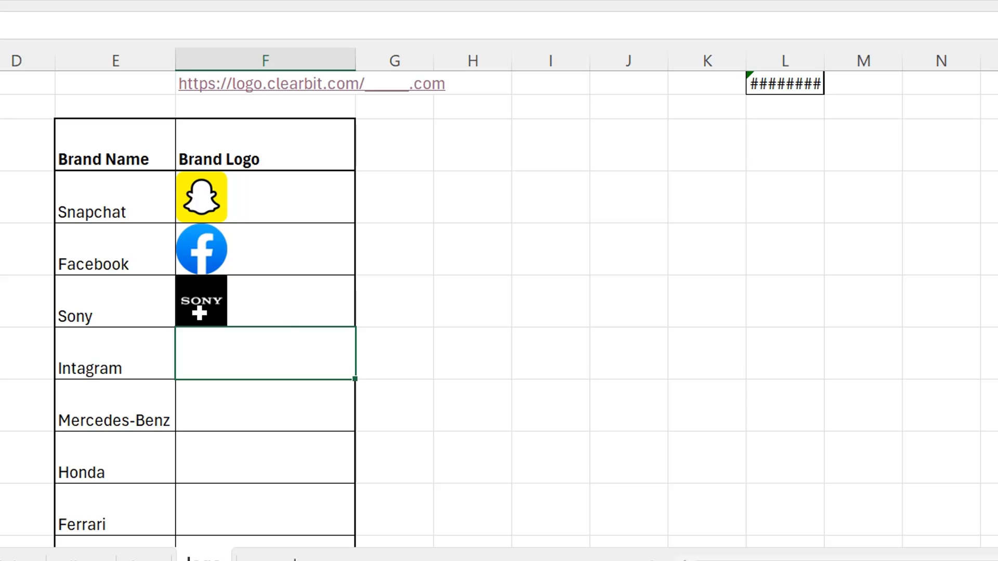
# Select the logo cells from Sony down to Tiktok and fill the Sony formula down with Ctrl+D.
pyautogui.press('Left')
pyautogui.hotkey('ctrl', 'Down')
pyautogui.press('Right')
pyautogui.hotkey('ctrl', 'shift', 'Up')
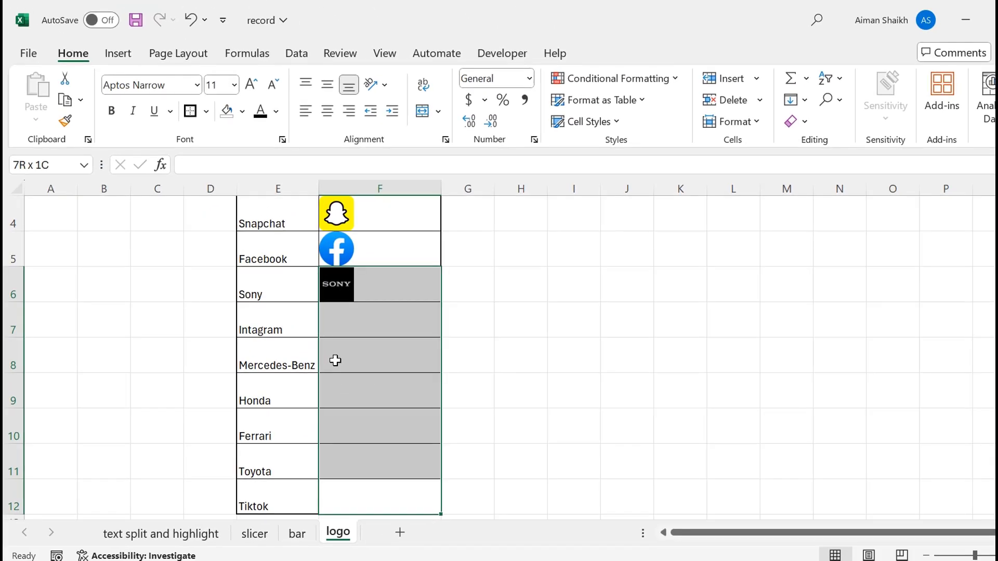
pyautogui.hotkey('ctrl', 'd')
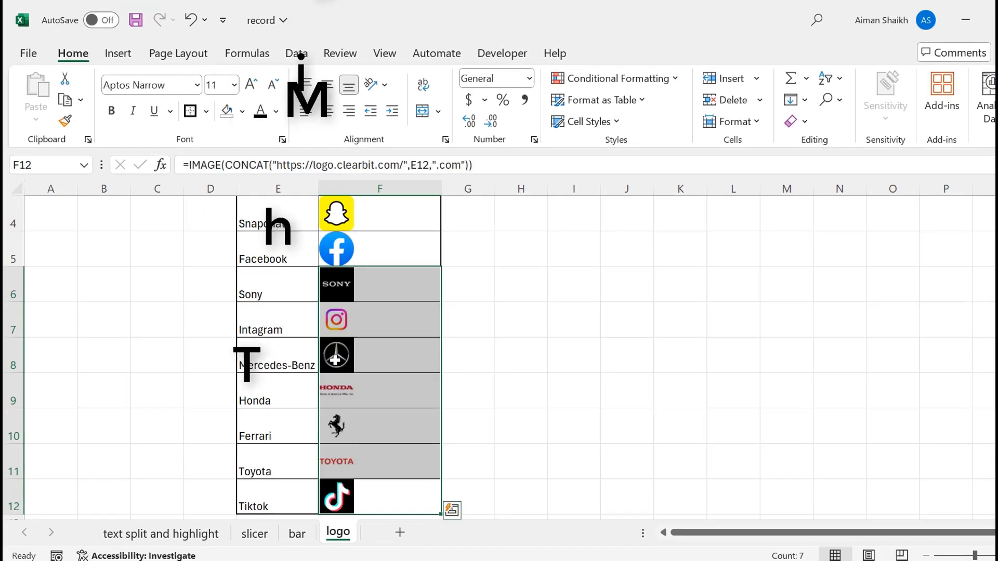
# Review the Intagram, Mercedes-Benz, Honda, Ferrari, Toyota and Tiktok logos row by row, then return to F4.
pyautogui.click(289, 322)
pyautogui.click(339, 320)
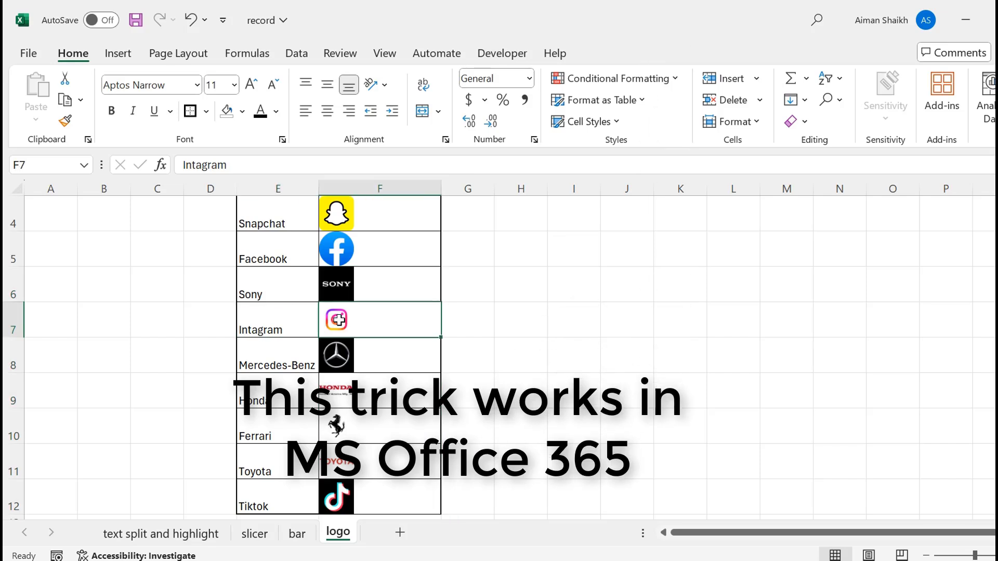
pyautogui.press('Down')
pyautogui.hotkey('shift', 'space')
pyautogui.press('Down')
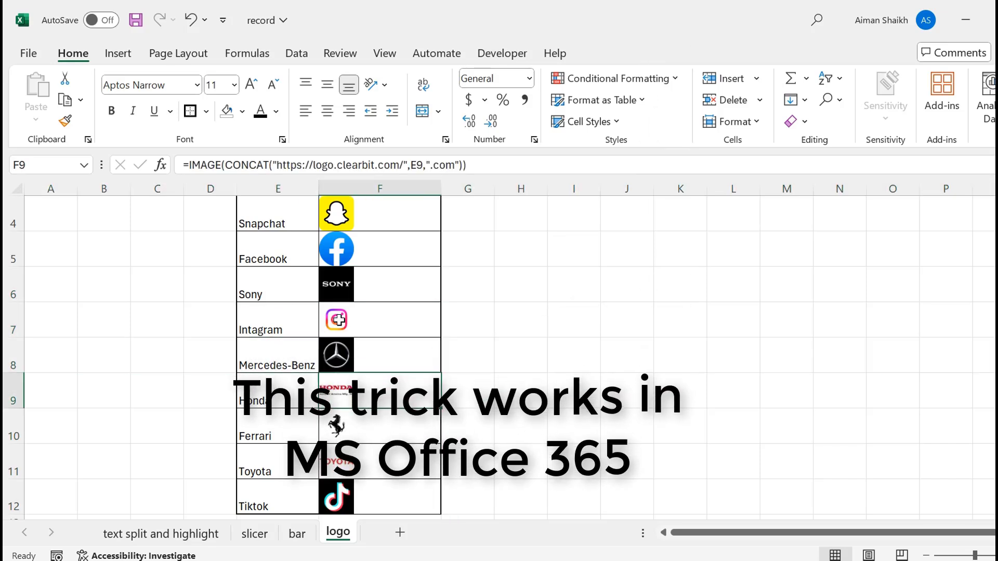
pyautogui.hotkey('shift', 'space')
pyautogui.press('Down')
pyautogui.hotkey('shift', 'space')
pyautogui.press('Down')
pyautogui.hotkey('shift', 'space')
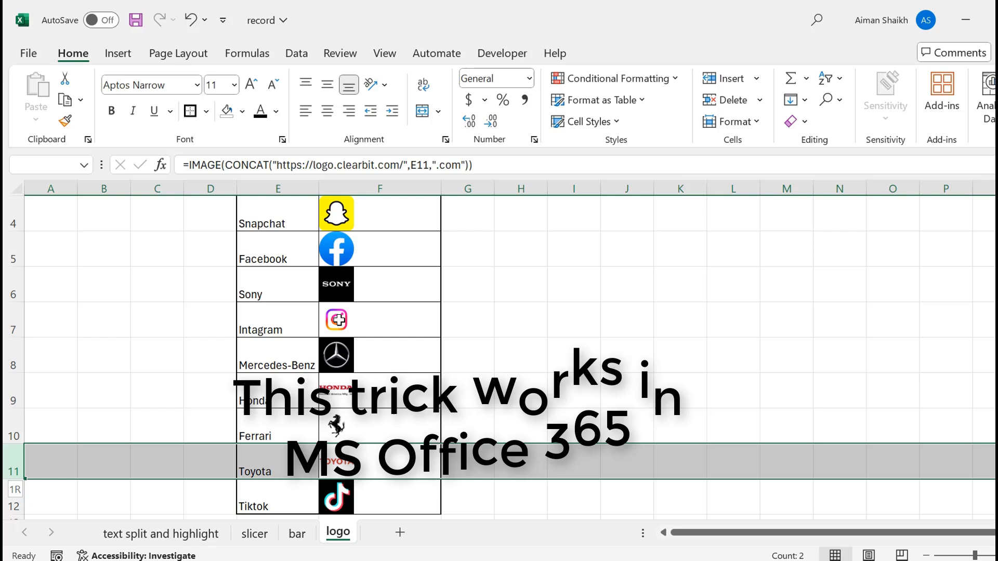
pyautogui.press('Down')
pyautogui.hotkey('shift', 'space')
pyautogui.hotkey('ctrl', 'Up')
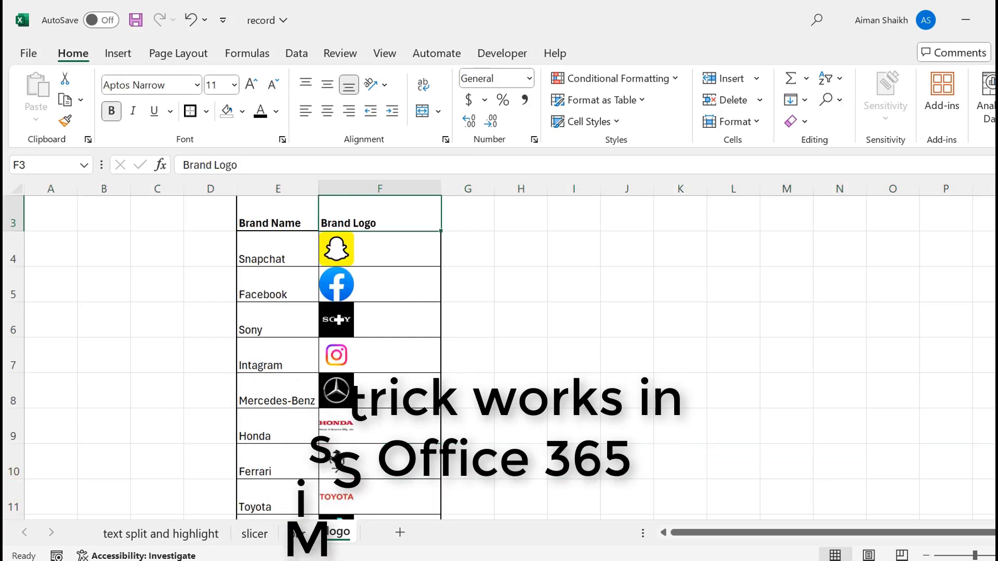
pyautogui.press('Down')
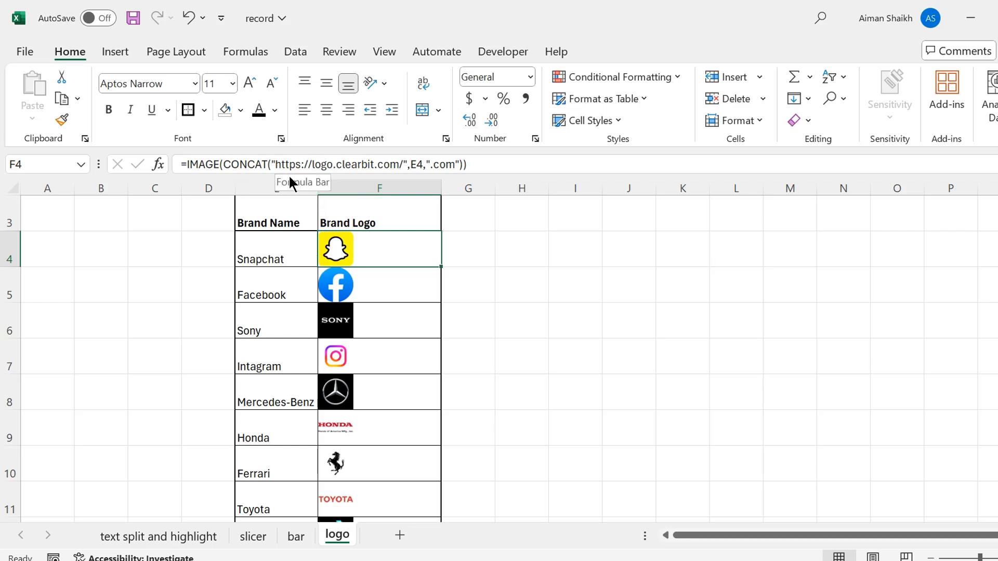
pyautogui.moveTo(275, 165); pyautogui.dragTo(399, 164)
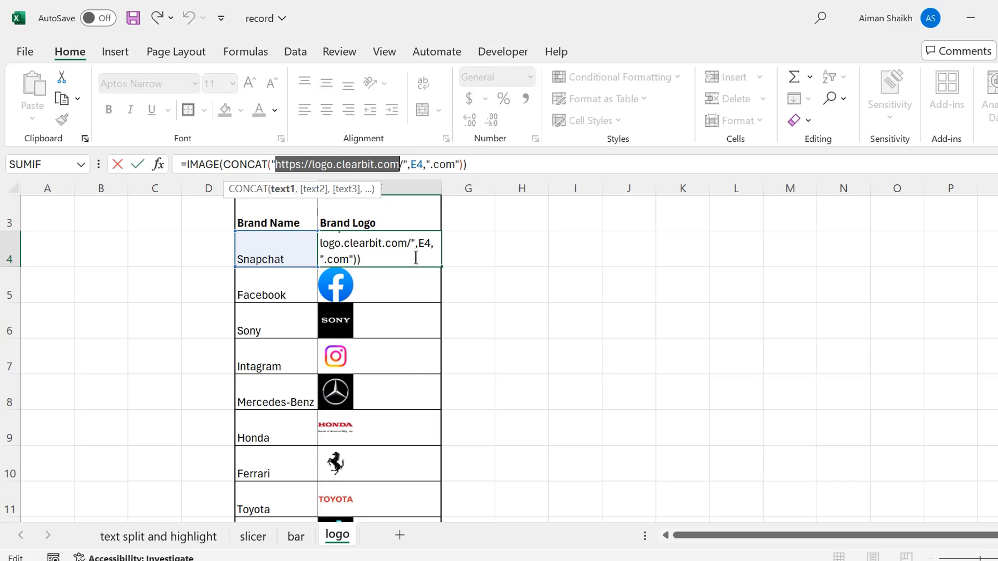